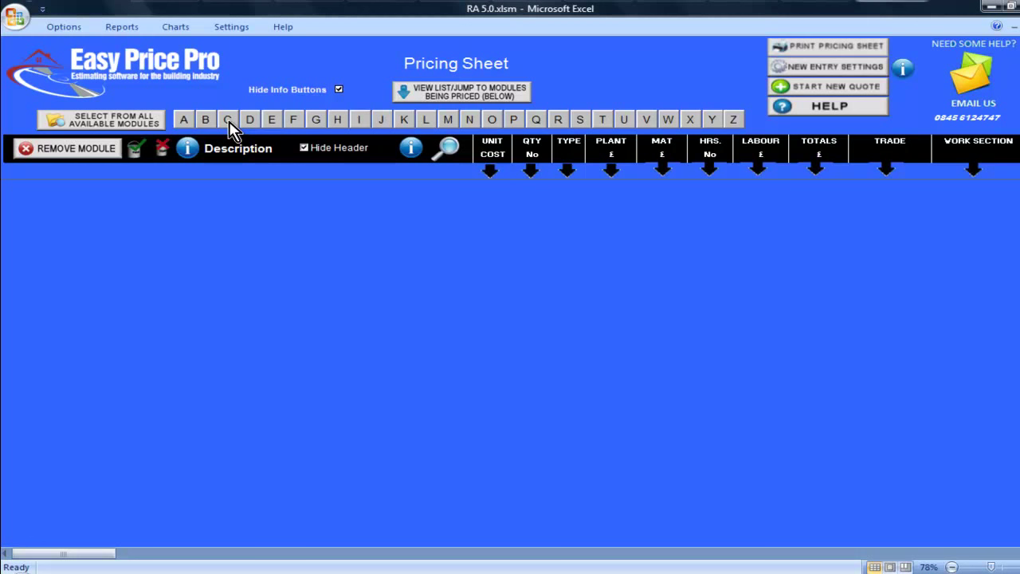
Step: List the C pricing modules, from Carport (leanto) to Coving, in the Select Module dialog
left_click(228, 120)
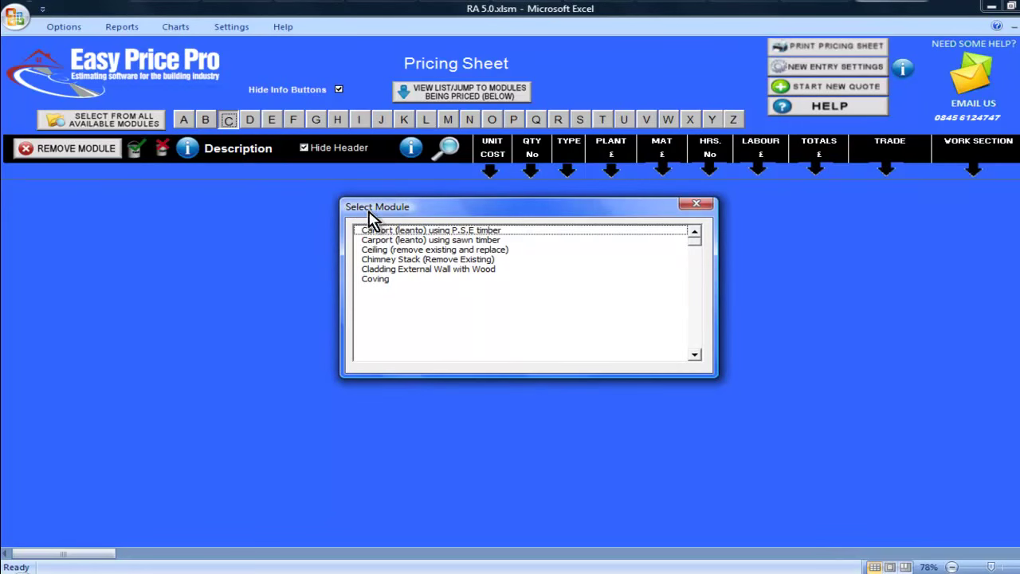
Step: Load the 'Carport (leanto) using sawn timber' module, review its line items, and select the Length of Carport cell
double_click(425, 240)
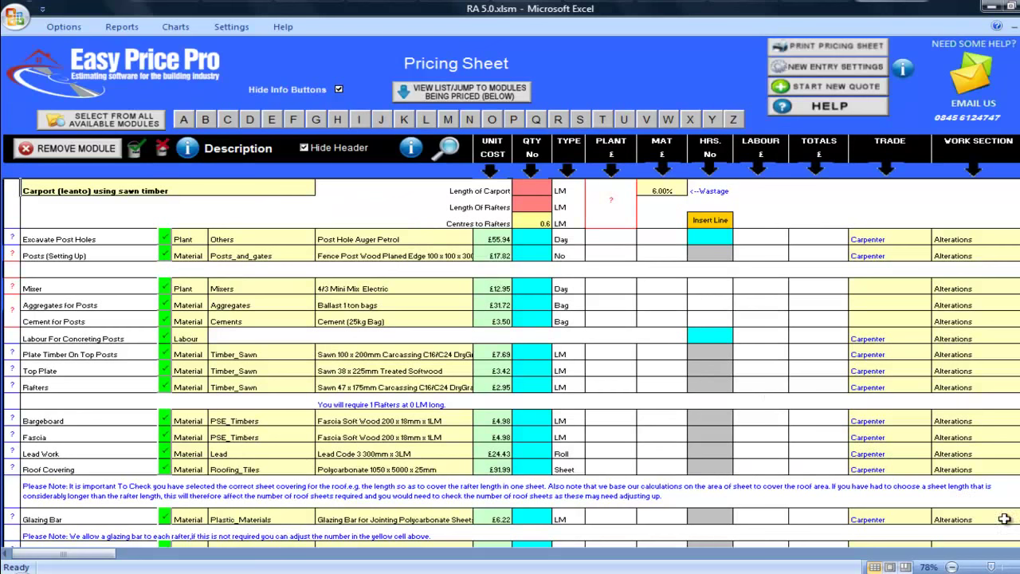
scroll(1006, 519, "down", 4)
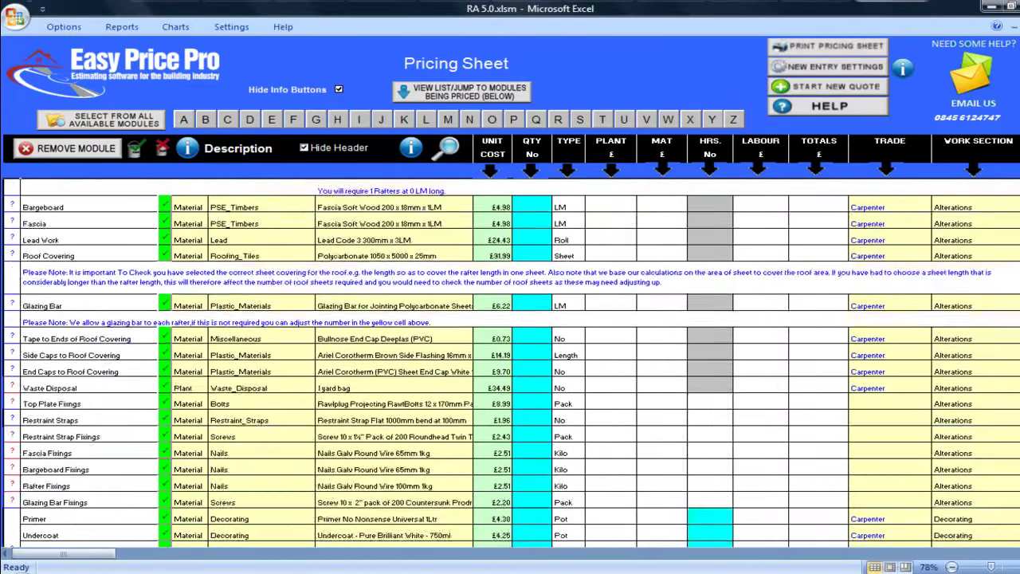
scroll(510, 364, "down", 3)
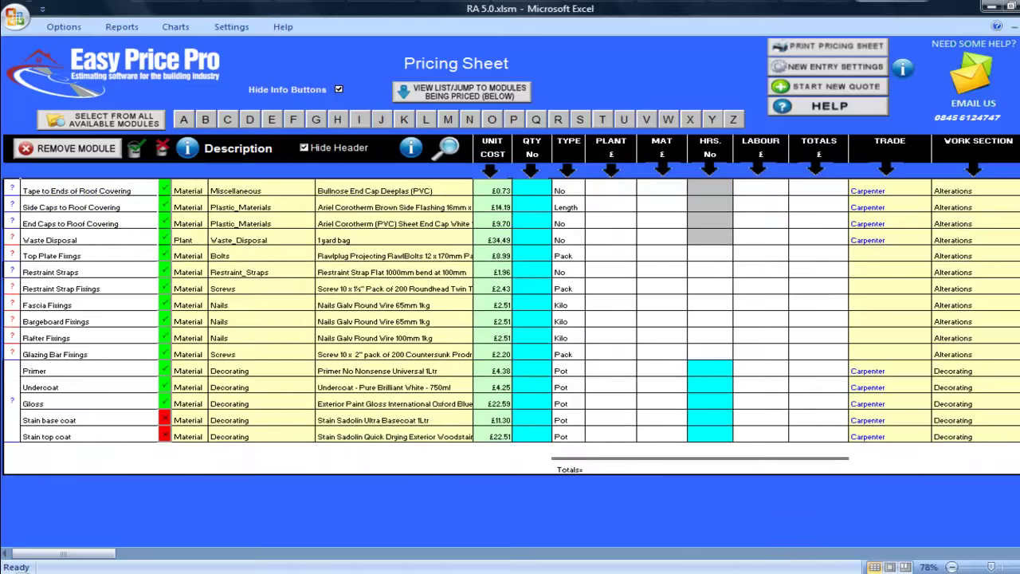
scroll(510, 364, "up", 5)
scroll(510, 364, "up", 3)
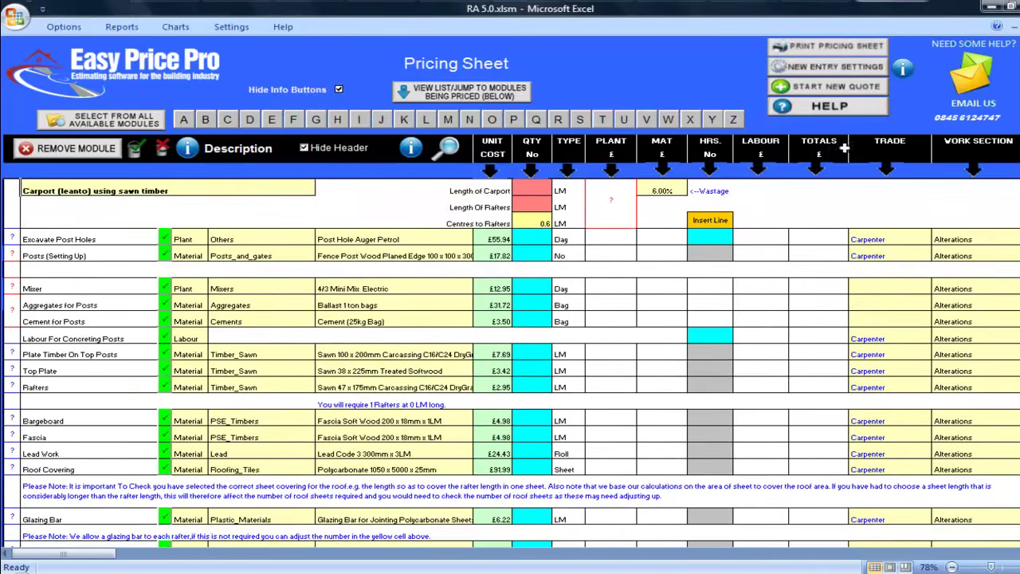
left_click(546, 190)
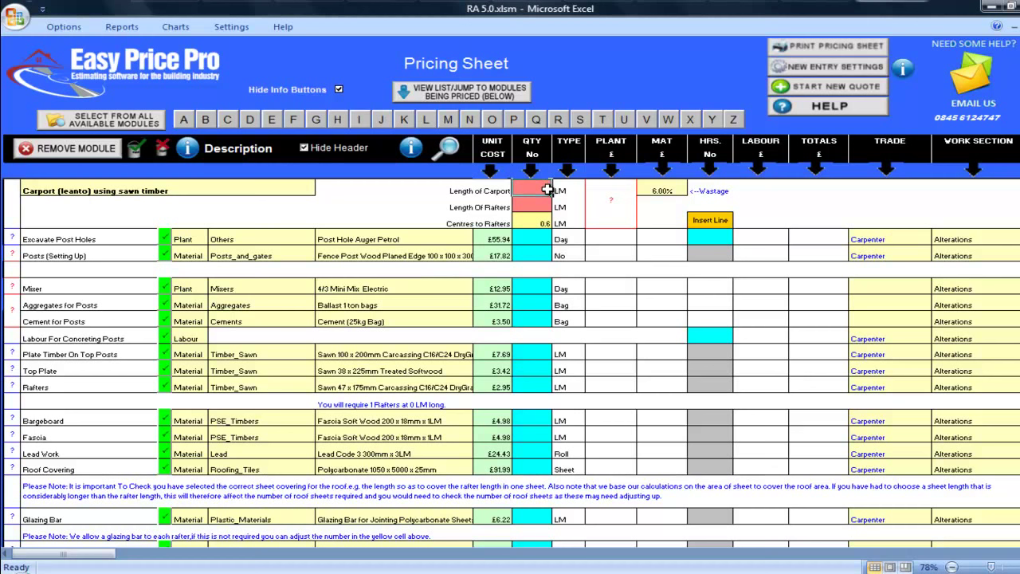
Step: Enter a 4.2 LM rafter length and a 6 LM carport length in the Carport dimensions form
left_click(603, 207)
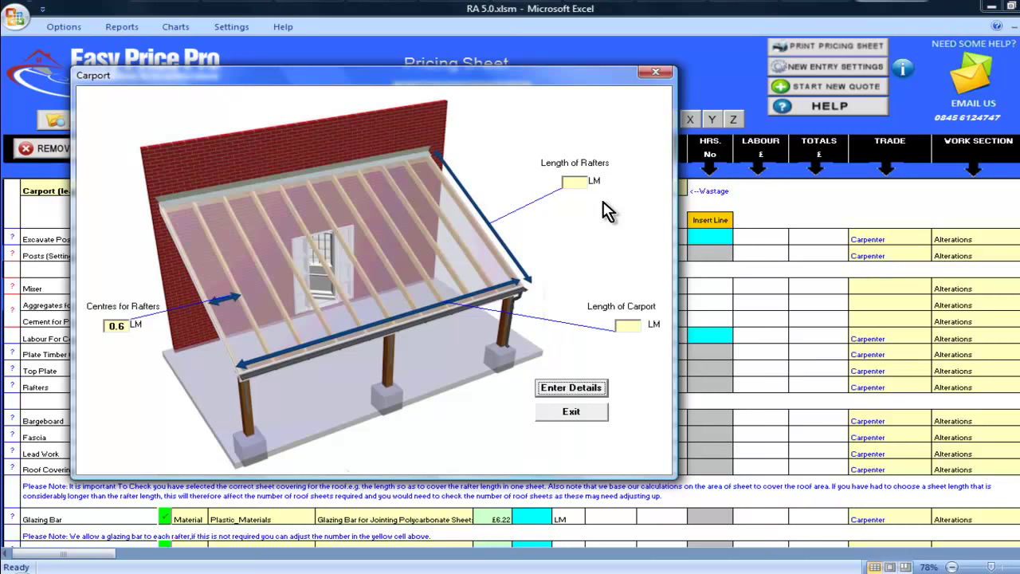
left_click(577, 185)
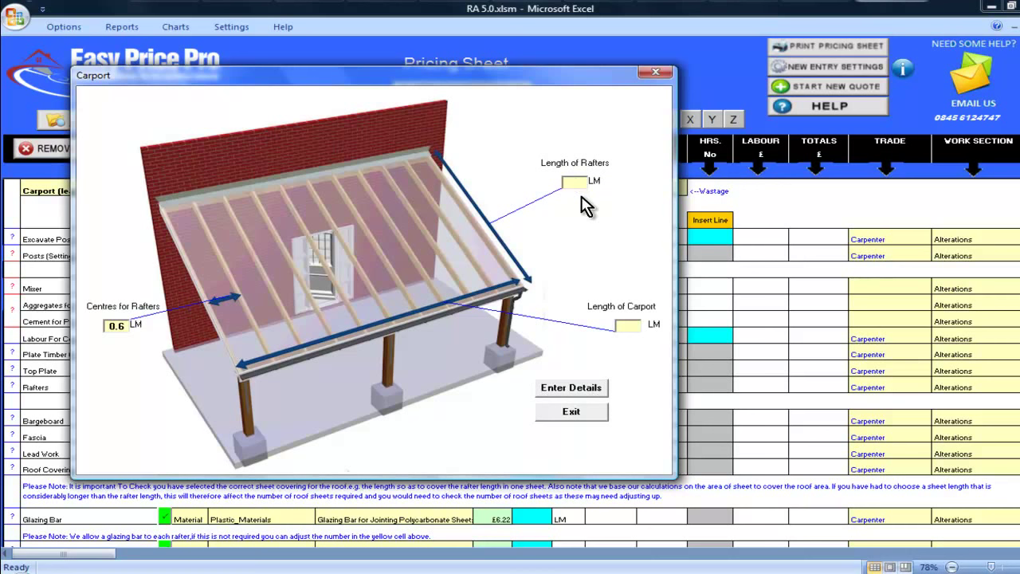
type("4.2")
left_click(628, 325)
type("6")
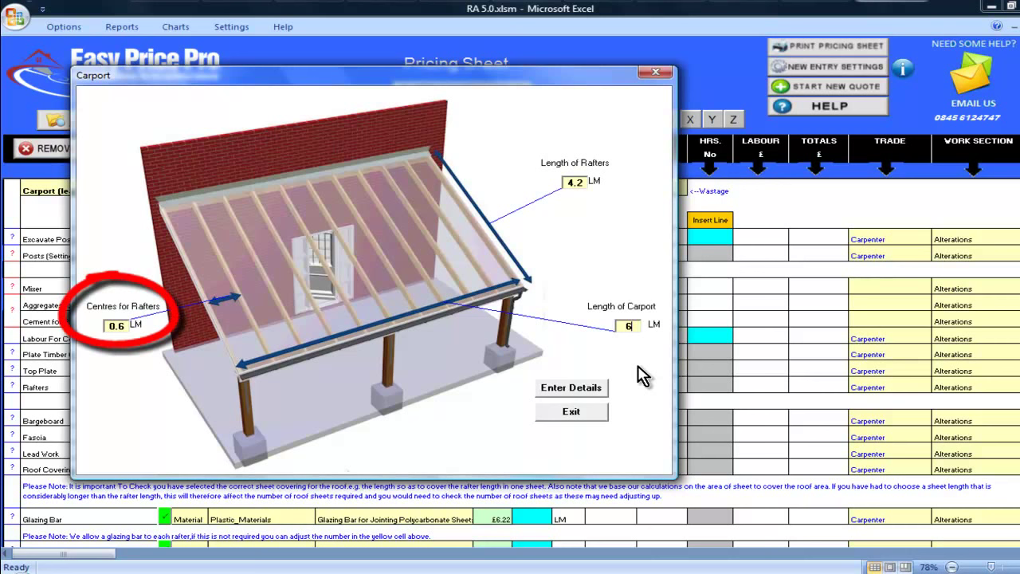
Step: Apply the carport dimensions, giving 4 posts, 11 rafters and a £2,296.89 total
left_click(604, 389)
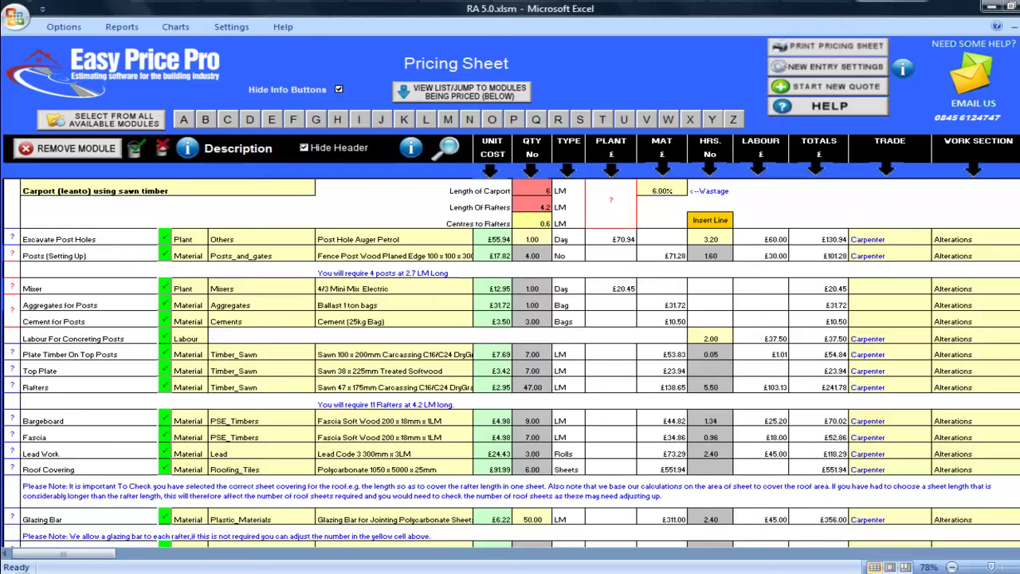
scroll(510, 363, "down", 7)
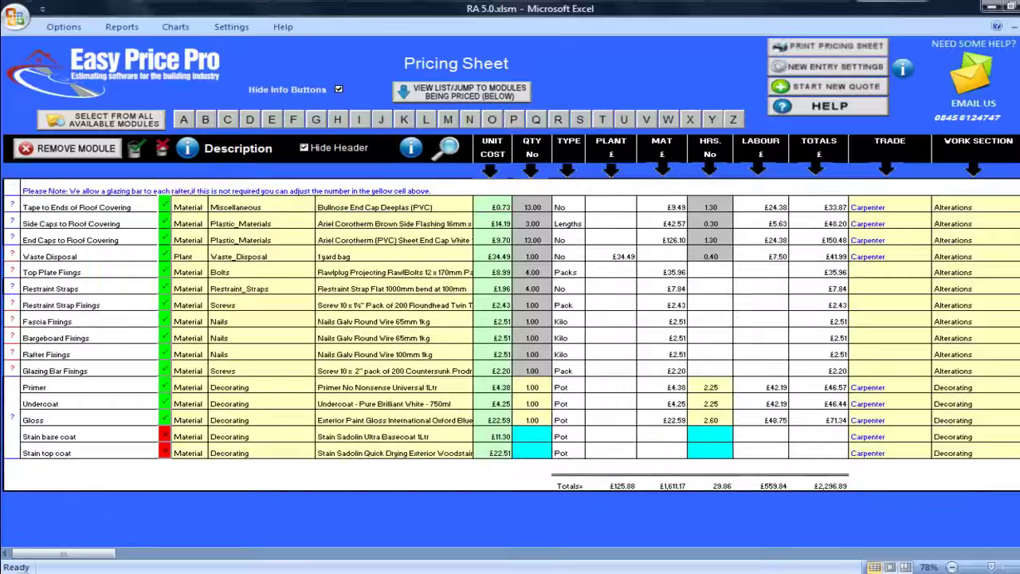
scroll(510, 363, "up", 7)
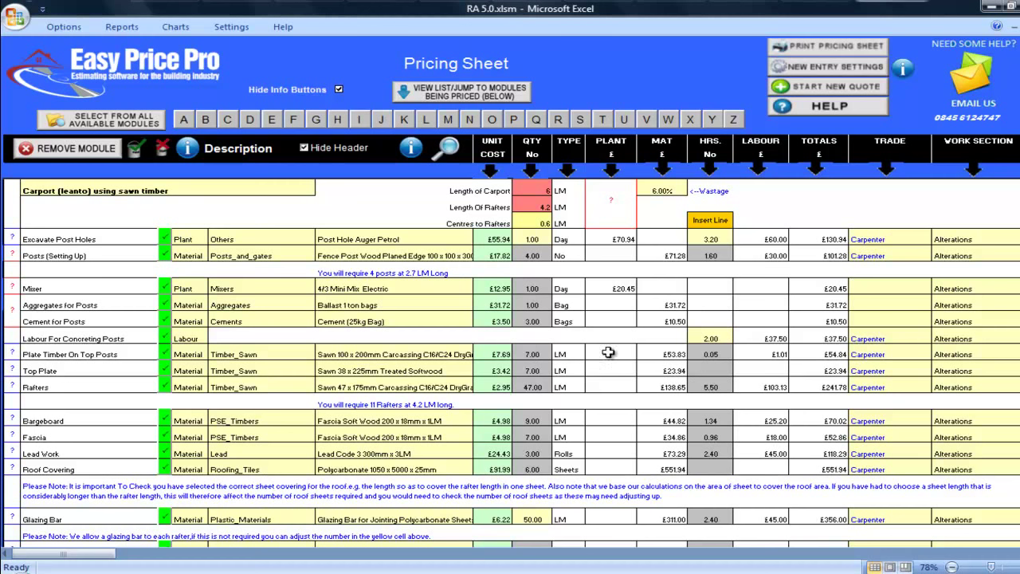
left_click(454, 239)
left_click(480, 239)
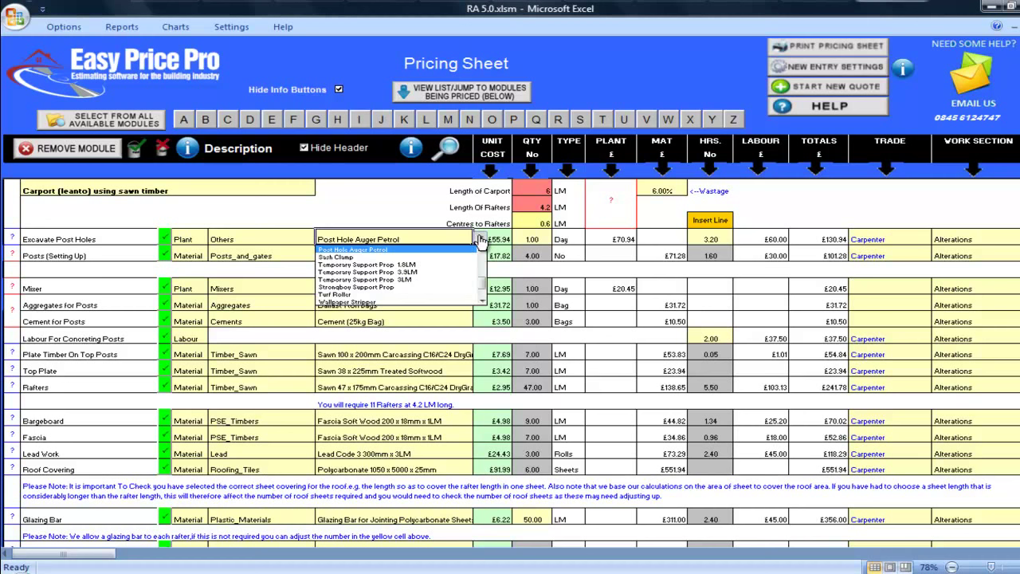
left_click(480, 239)
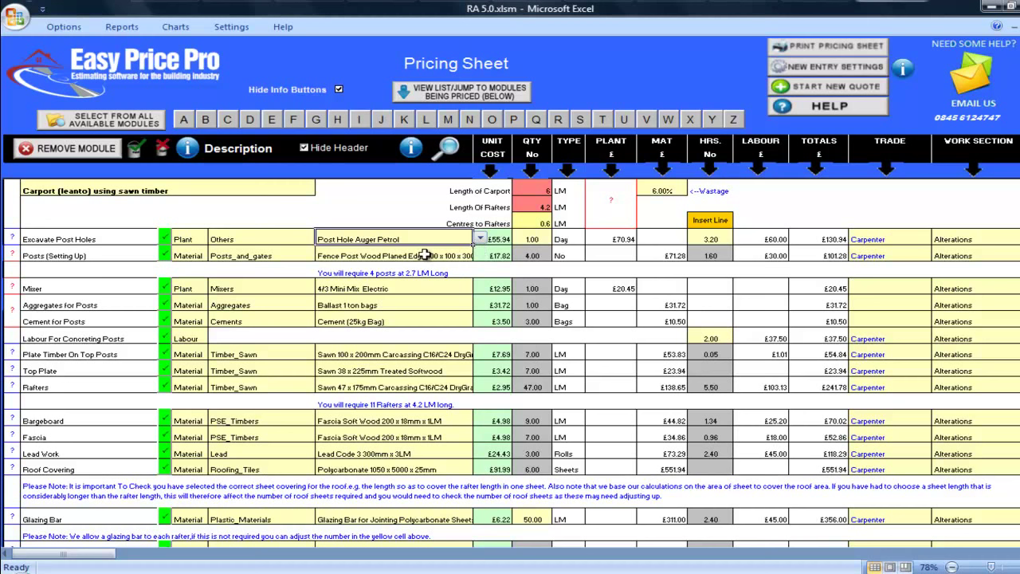
Step: Set the post height above ground to 2.2 LM, so the sheet needs 4 posts 3 LM long
left_click(13, 254)
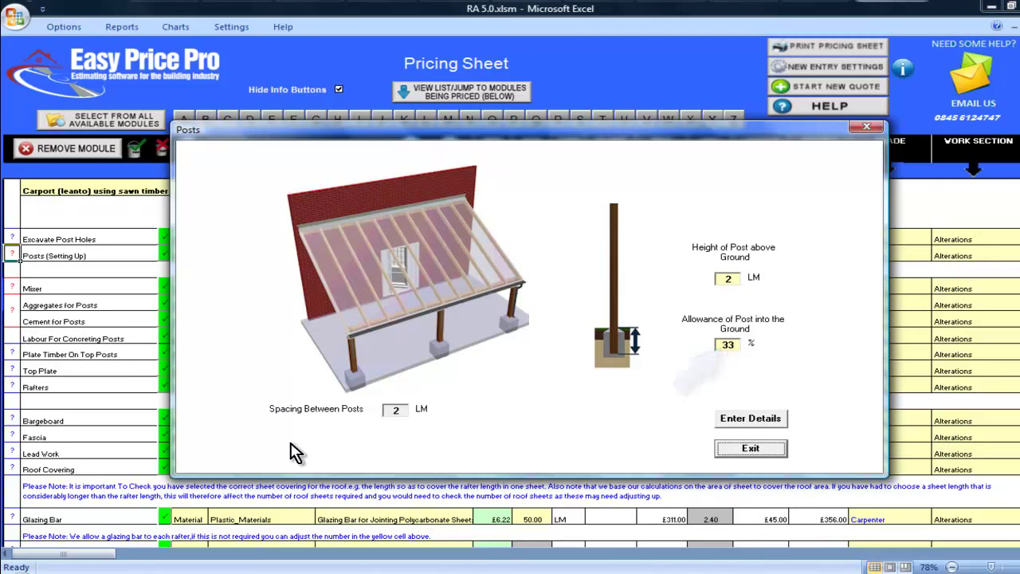
left_click(729, 278)
type(".2")
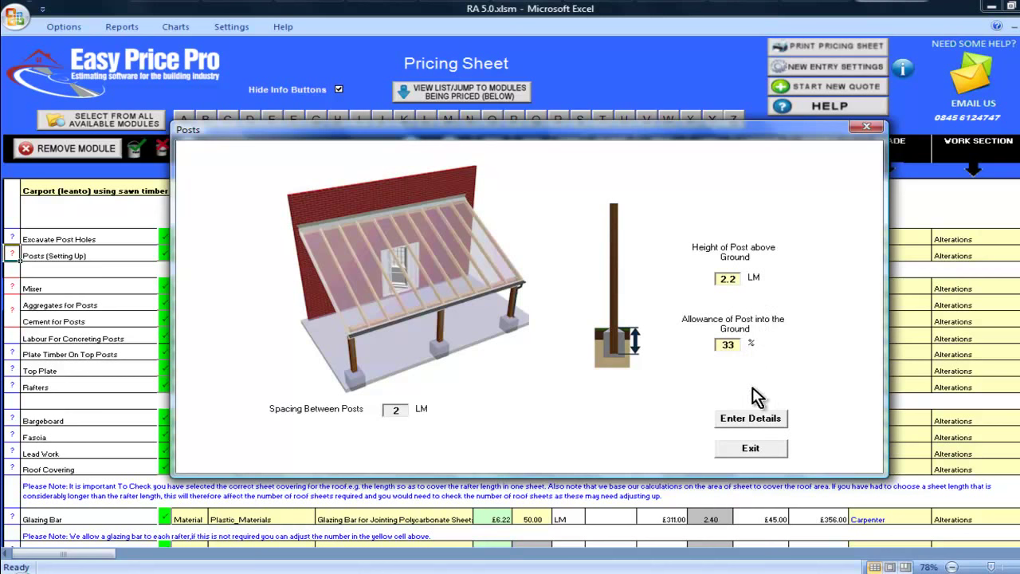
left_click(757, 422)
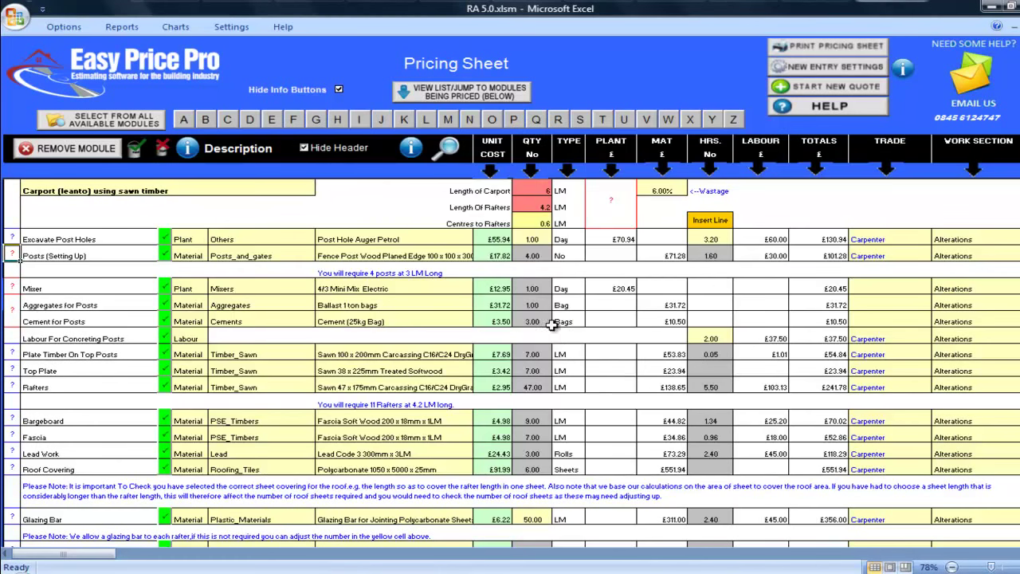
left_click(465, 257)
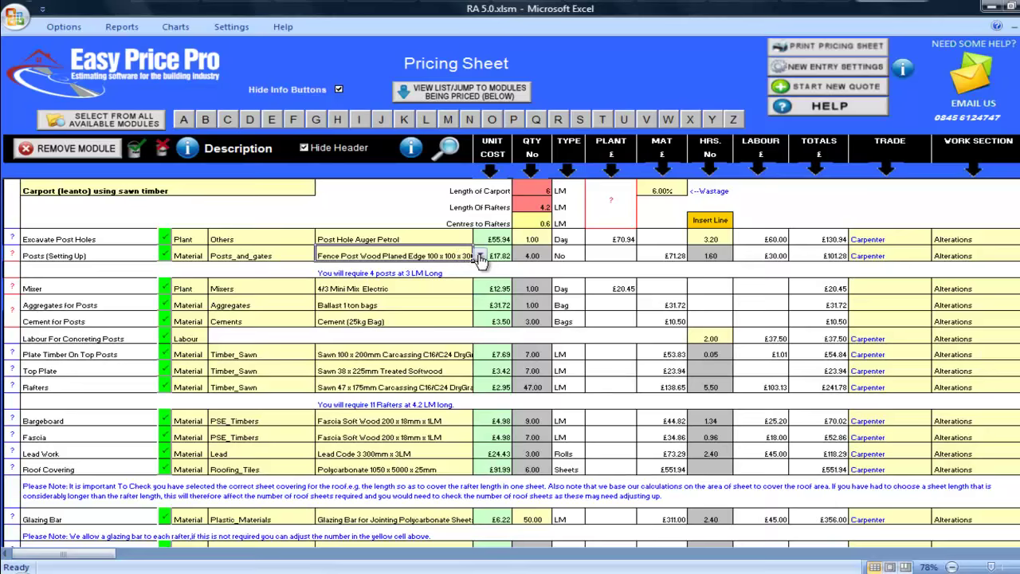
left_click(480, 255)
left_click(481, 255)
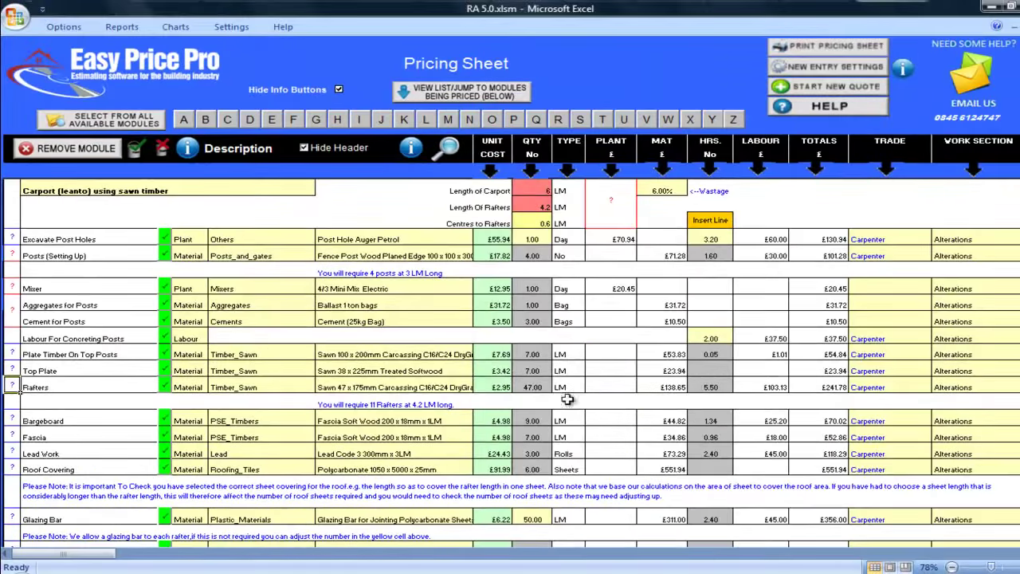
left_click(458, 385)
left_click(481, 386)
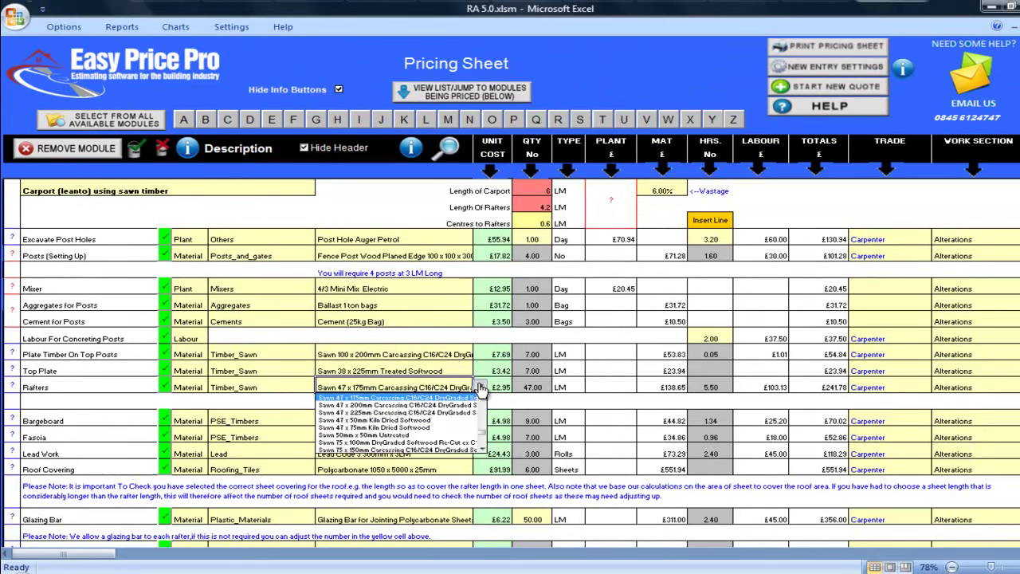
left_click(480, 387)
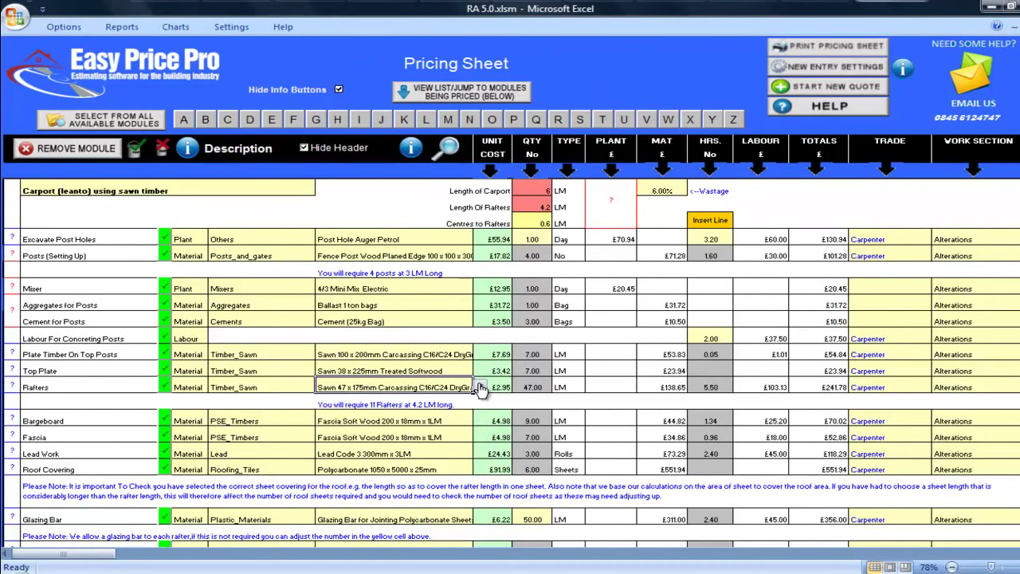
left_click(299, 387)
left_click(322, 387)
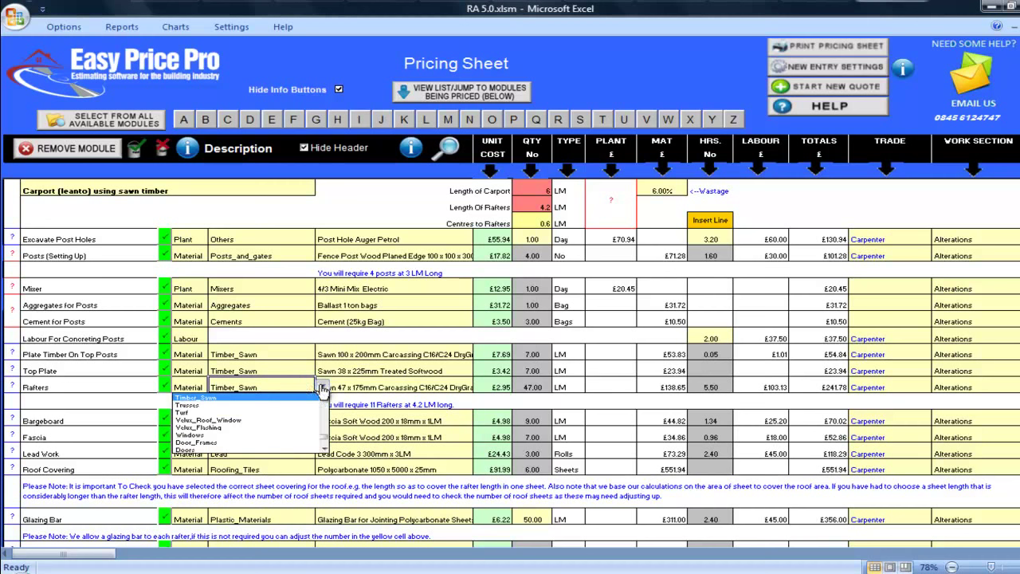
scroll(323, 401, "up", 4)
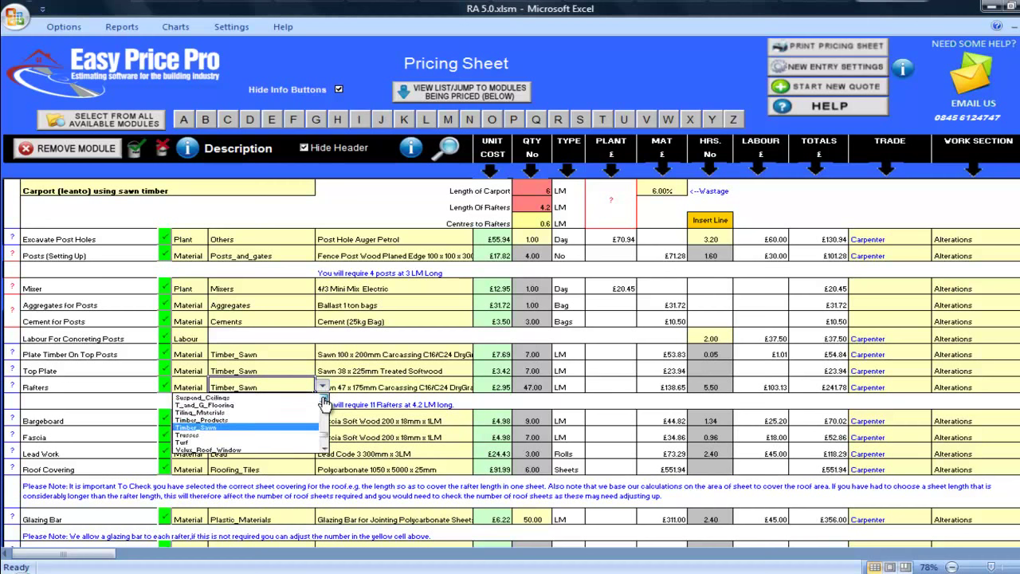
scroll(324, 401, "up", 2)
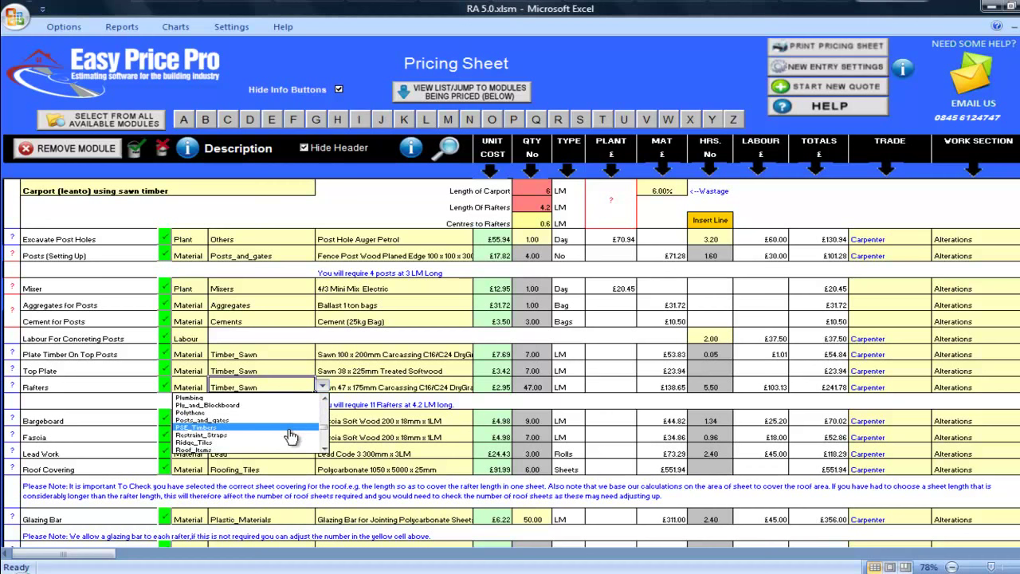
left_click(322, 388)
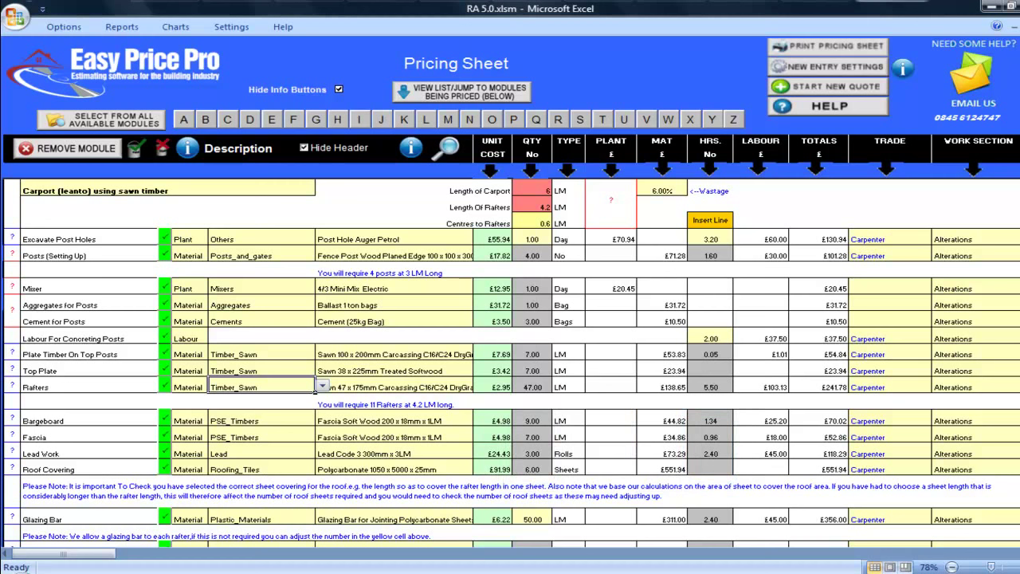
Step: Review the fixings, decorating options and the £2,296.89 Totals row further down the sheet
scroll(316, 390, "down", 3)
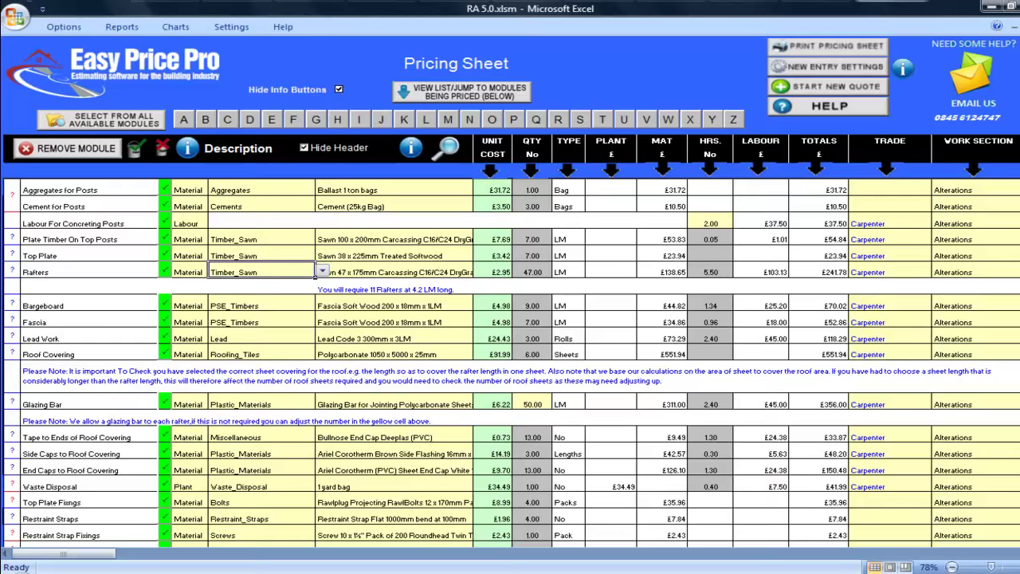
scroll(322, 272, "down", 4)
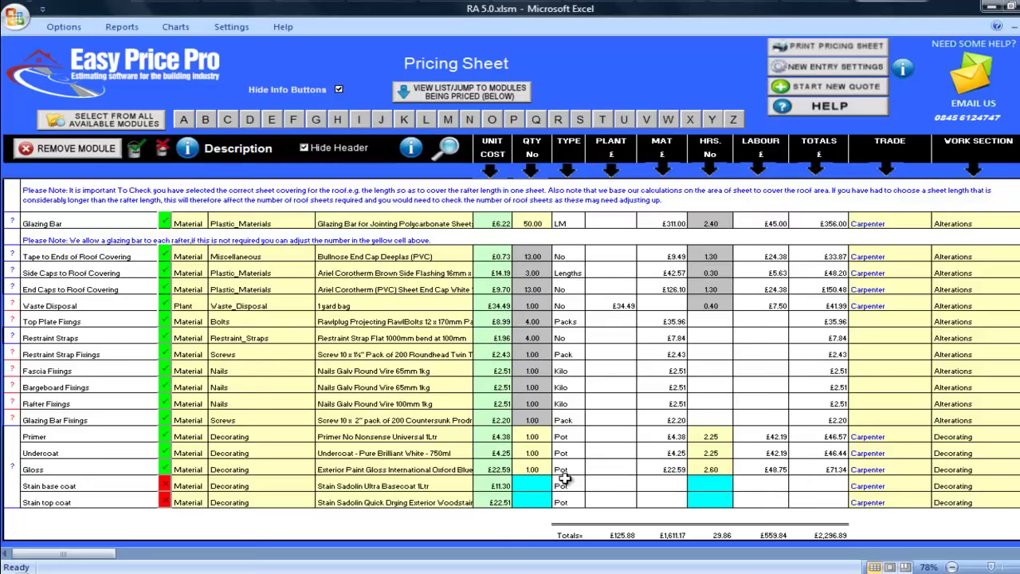
left_click(12, 318)
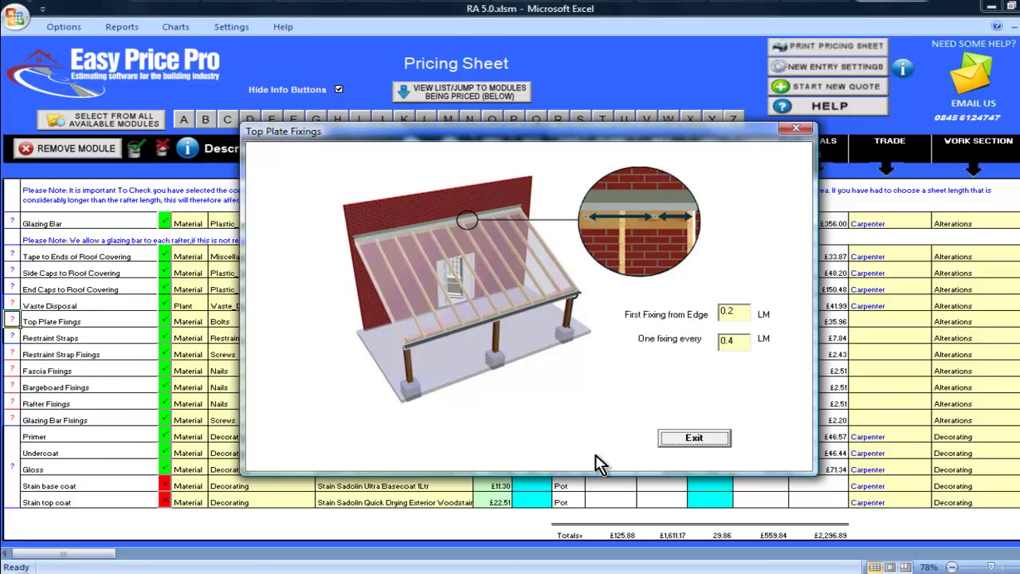
left_click(690, 439)
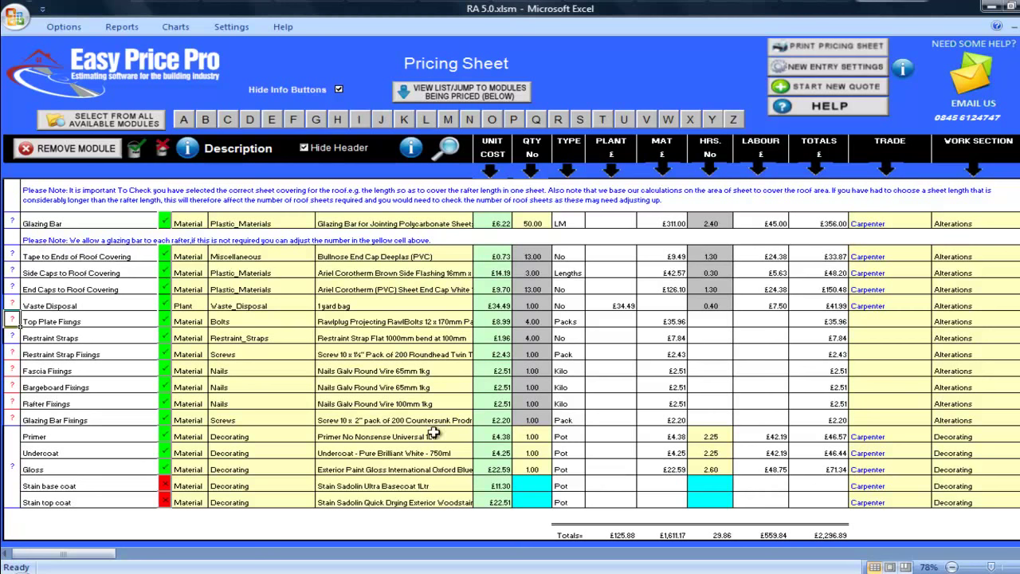
left_click(12, 417)
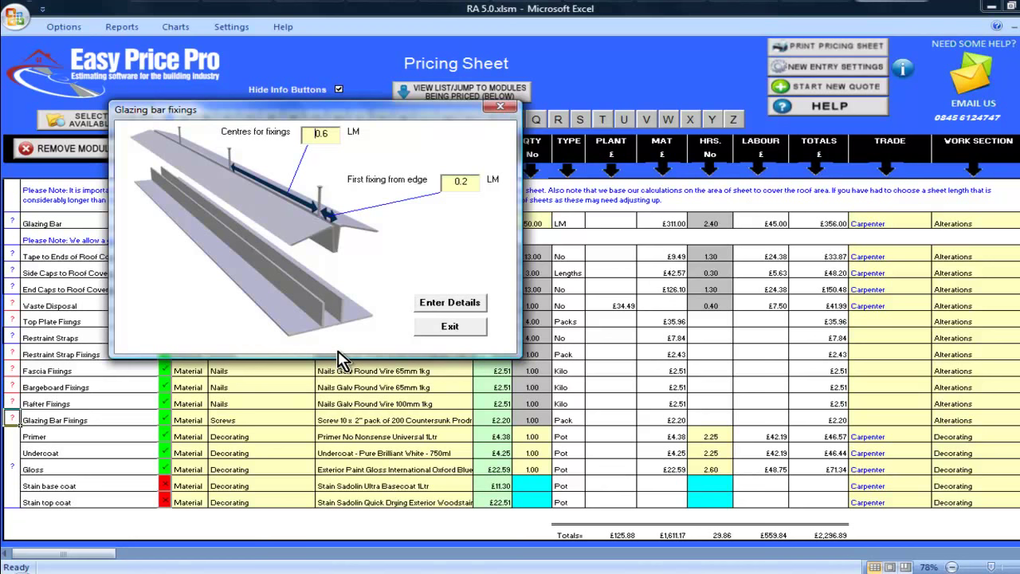
left_click(428, 327)
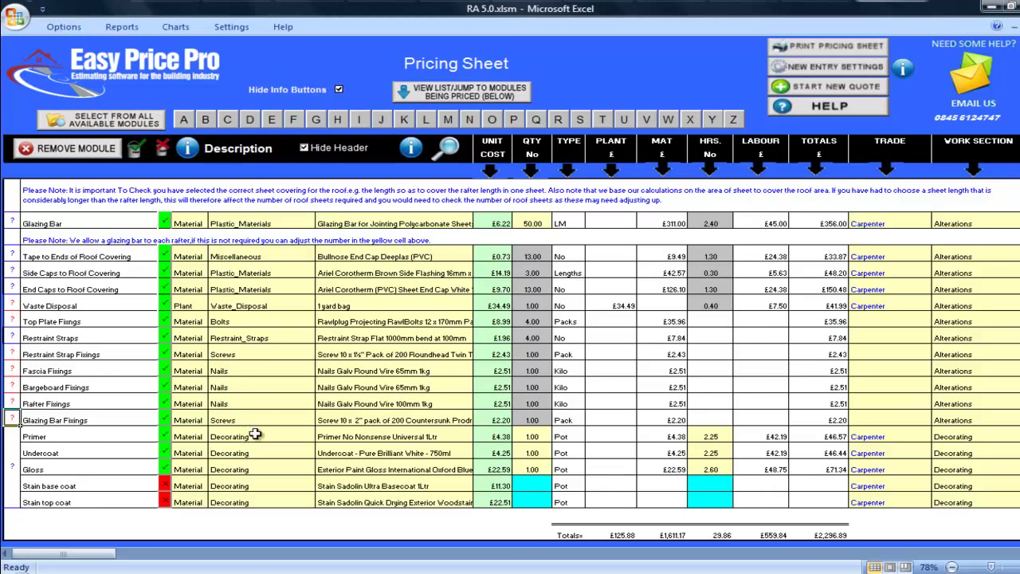
left_click(164, 437)
left_click(164, 453)
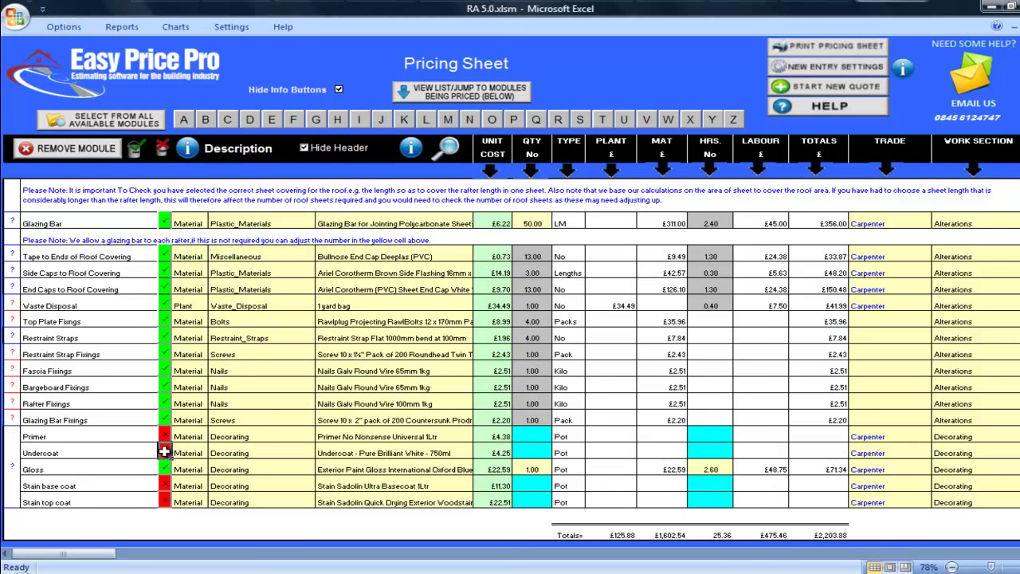
left_click(164, 469)
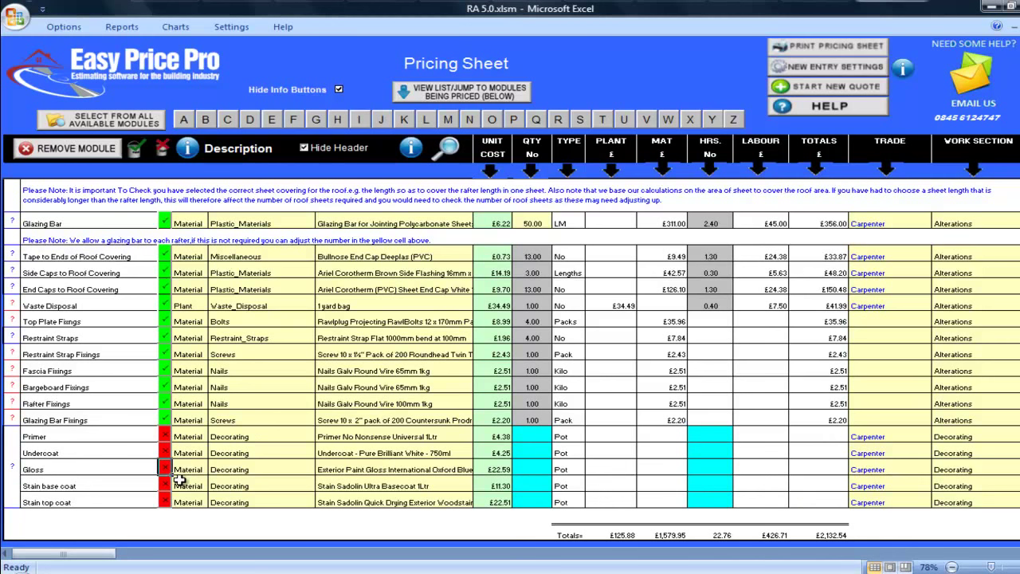
left_click(164, 486)
left_click(164, 502)
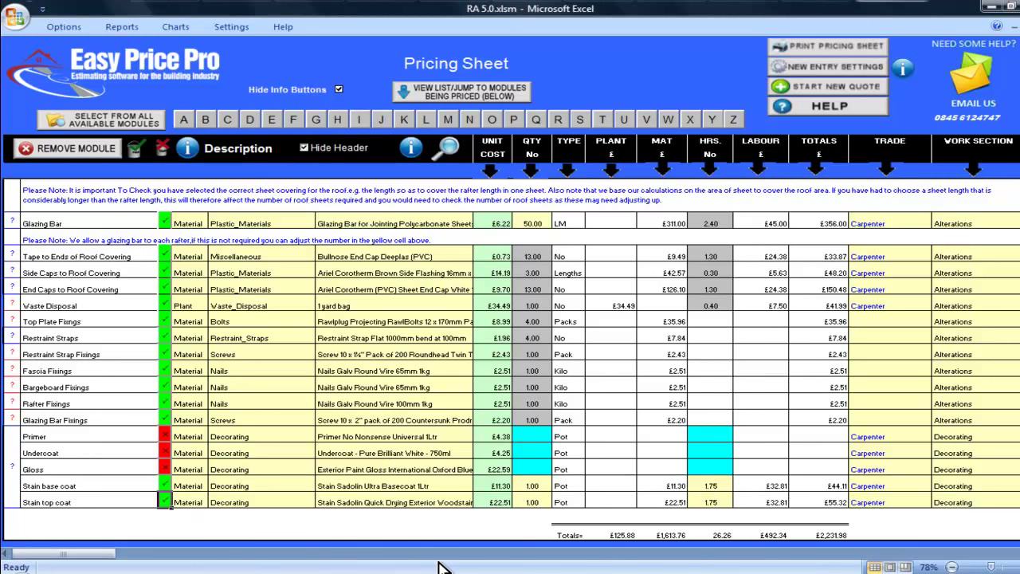
left_click(164, 437)
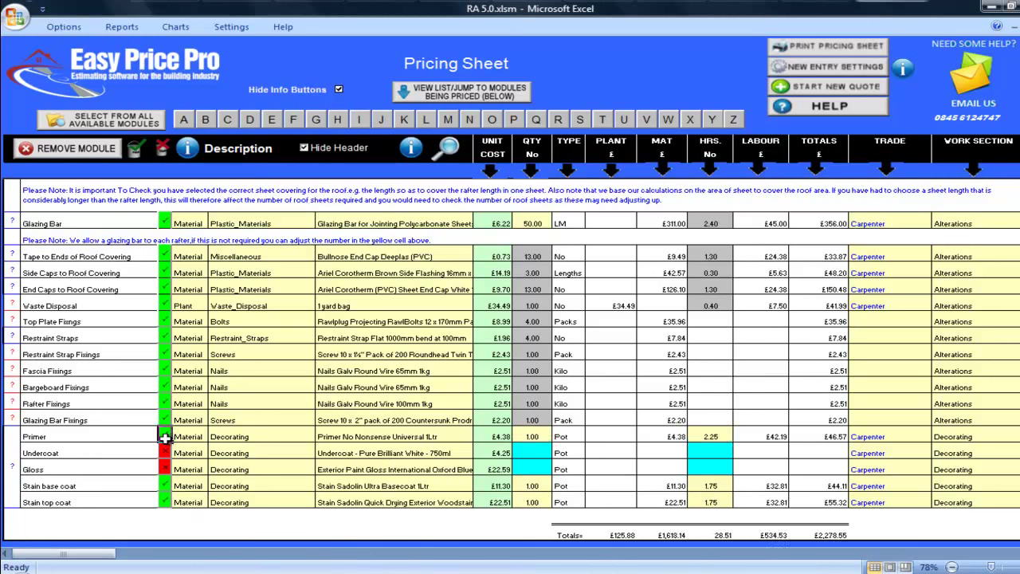
left_click(164, 453)
left_click(164, 470)
left_click(164, 485)
left_click(164, 502)
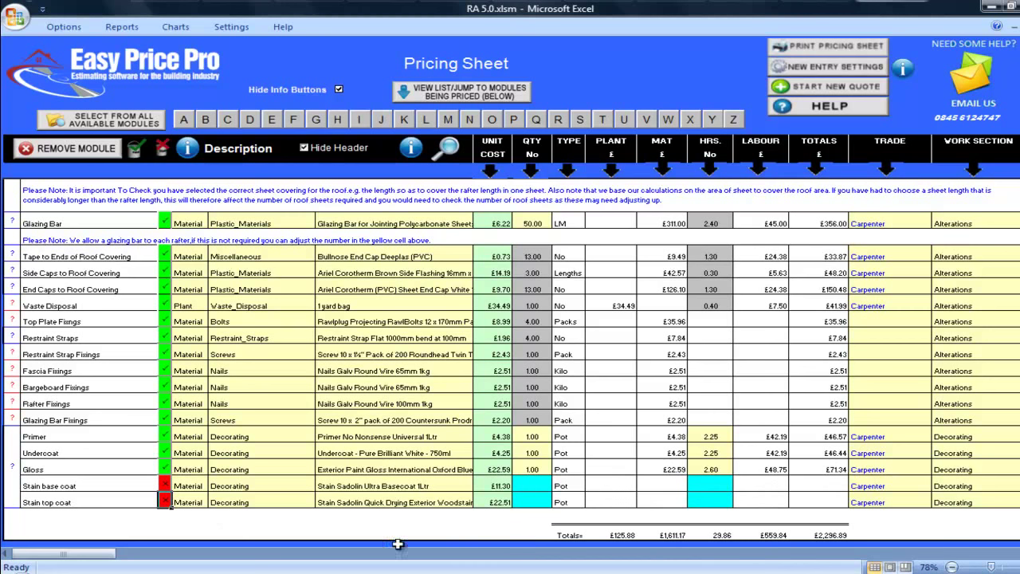
left_click(8, 477)
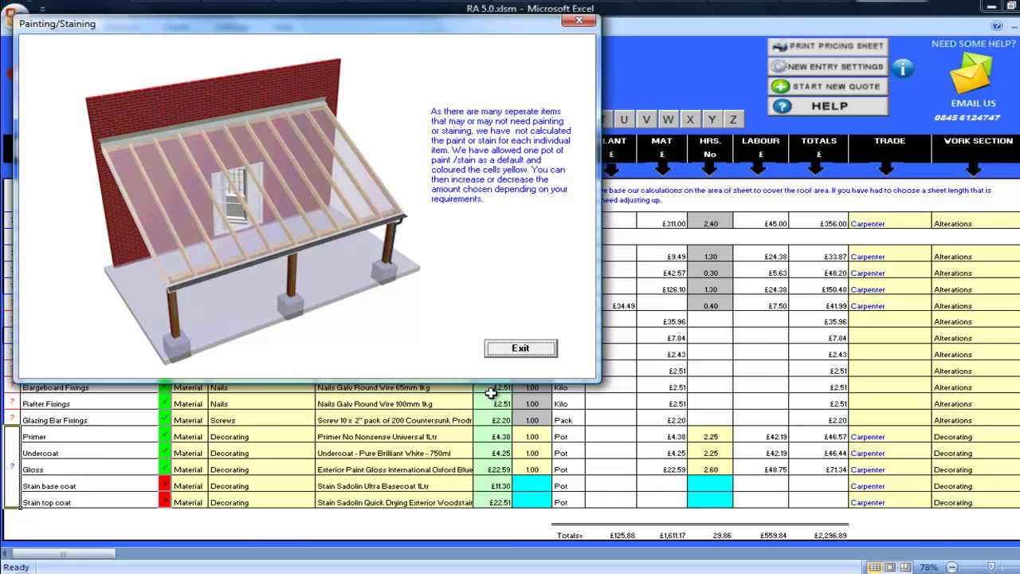
left_click(520, 348)
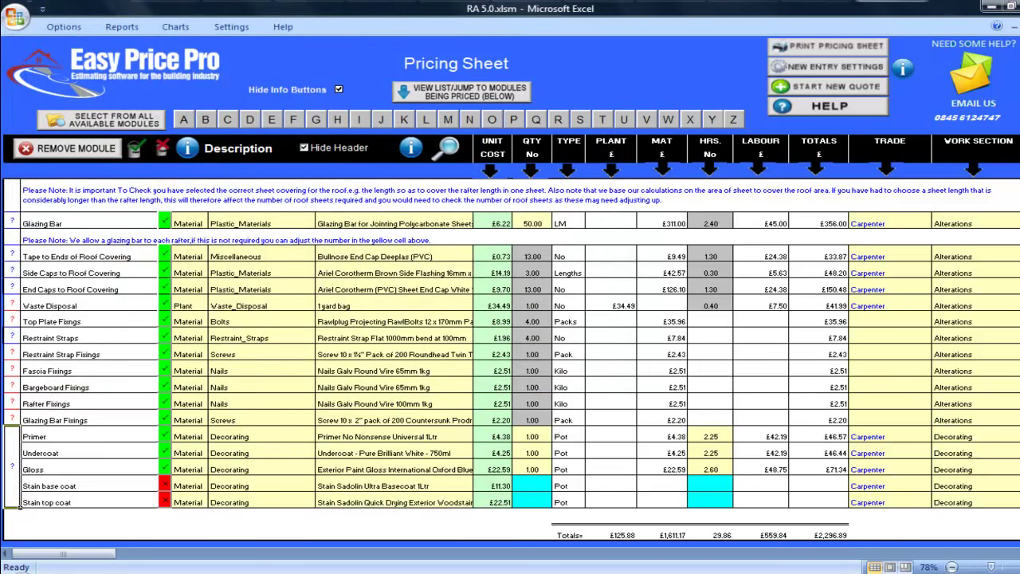